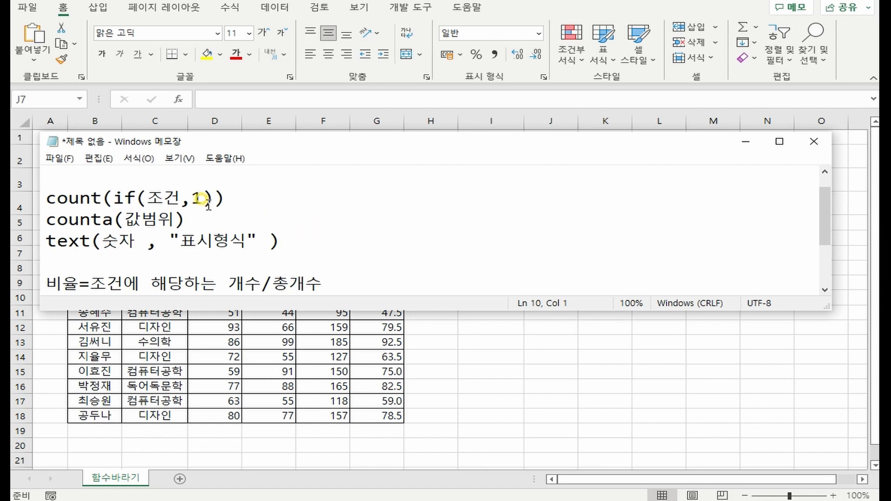
# Move the Notepad notes below the problem statement and enlarge the window to show the final text formula with its "0.0%" format
pyautogui.moveTo(114, 197); pyautogui.dragTo(203, 197)
pyautogui.moveTo(124, 220); pyautogui.dragTo(174, 220)
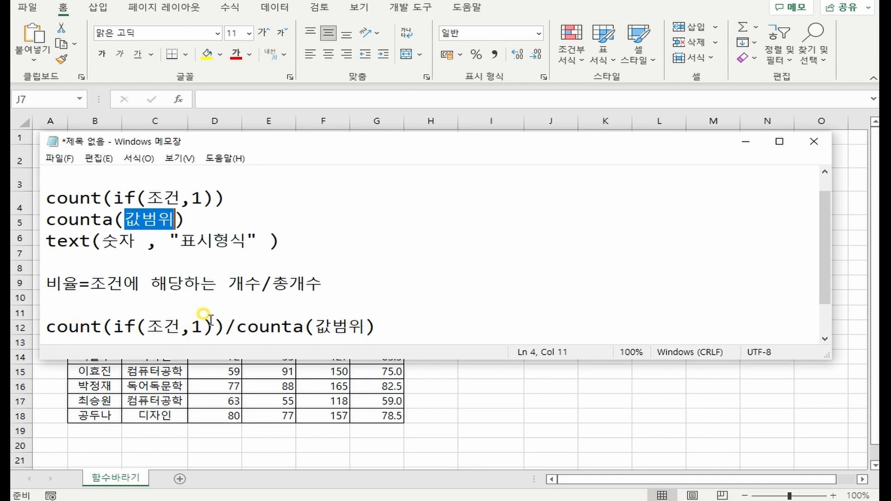
pyautogui.moveTo(219, 141); pyautogui.dragTo(218, 232)
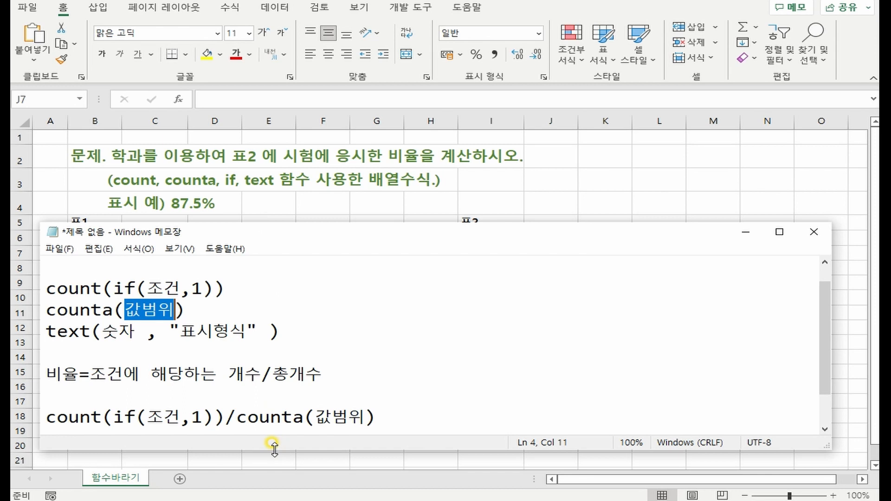
pyautogui.moveTo(275, 448); pyautogui.dragTo(274, 483)
pyautogui.click(471, 446)
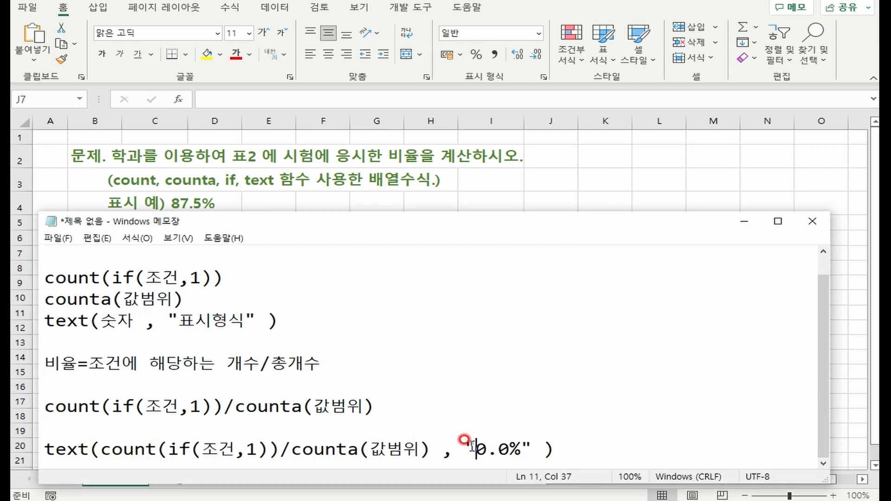
pyautogui.moveTo(472, 446); pyautogui.dragTo(504, 448)
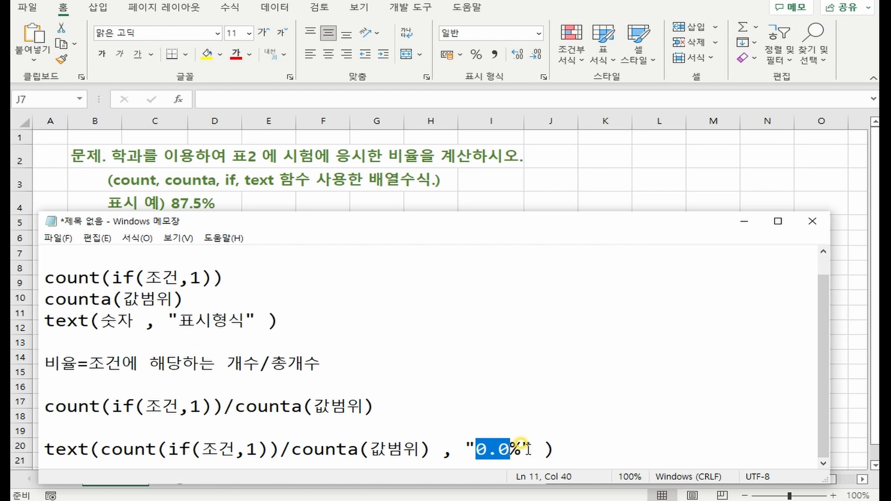
# Add the alternative format #.0% and its example output .7% after the text formula in the notes
pyautogui.click(663, 450)
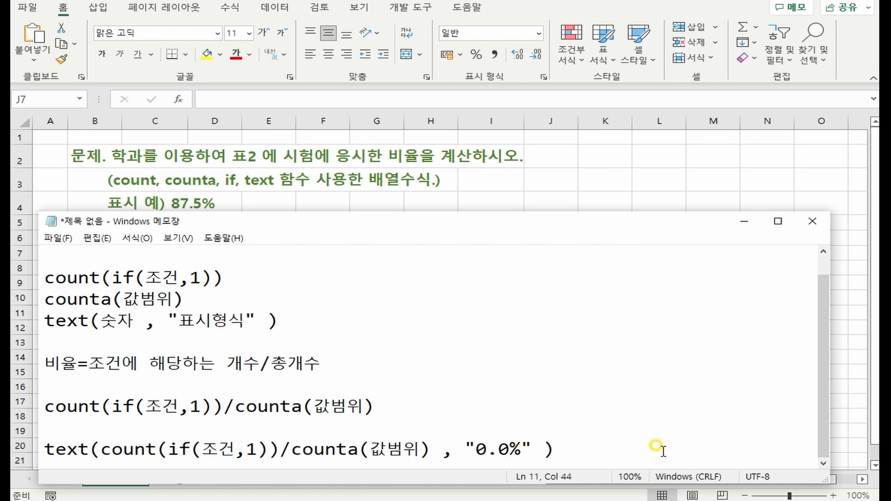
pyautogui.write('#.0%')
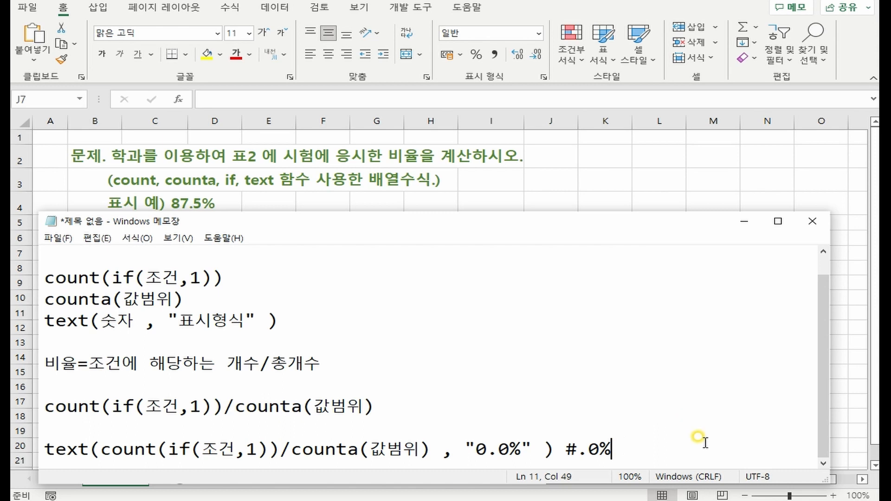
pyautogui.write('.7%')
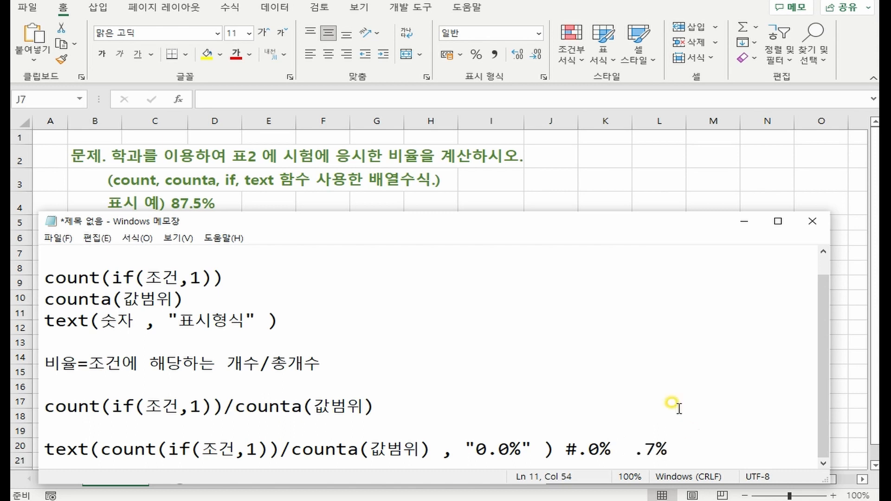
pyautogui.moveTo(565, 449); pyautogui.dragTo(577, 450)
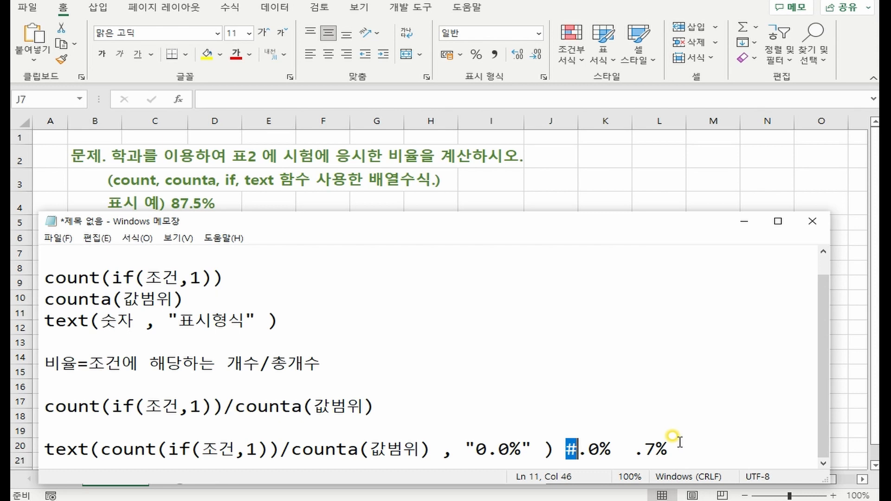
# Insert a leading zero in the example output so it reads 0.7%, and compare it with the # placeholder
pyautogui.click(680, 442)
pyautogui.press('Left')
pyautogui.press('Left')
pyautogui.press('Left')
pyautogui.write('0')
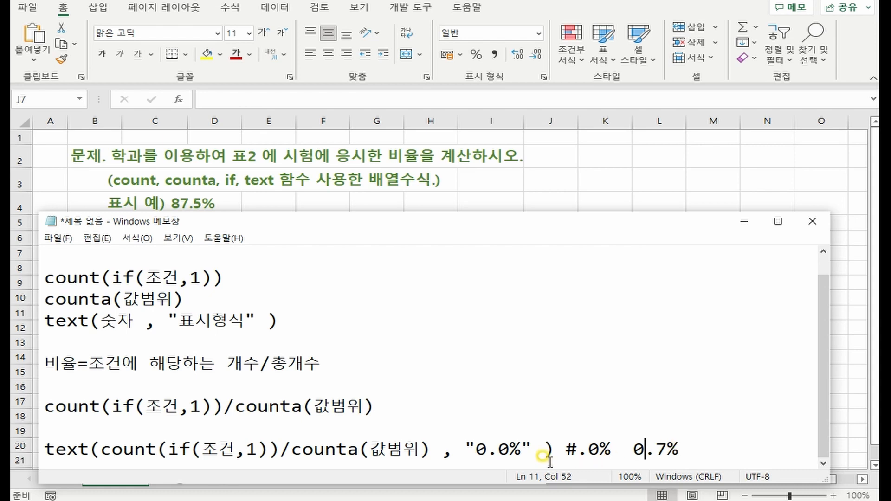
pyautogui.moveTo(565, 449); pyautogui.dragTo(577, 450)
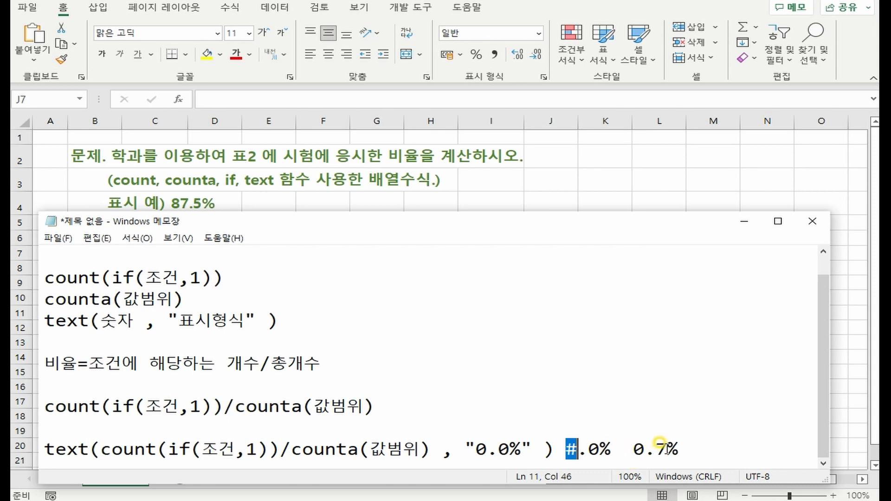
pyautogui.moveTo(634, 449); pyautogui.dragTo(668, 446)
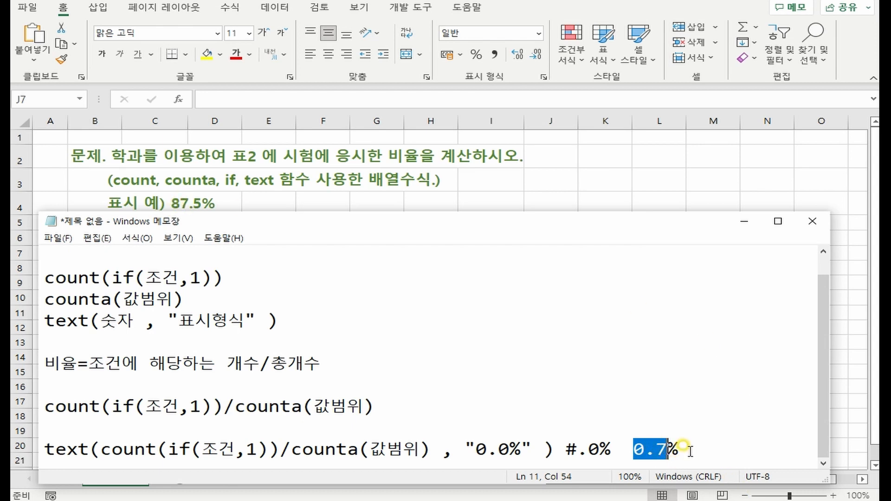
pyautogui.moveTo(633, 449); pyautogui.dragTo(668, 449)
pyautogui.click(668, 449)
# Remove the leading zero from the example output and space out the note as #.0% -> .7%
pyautogui.moveTo(565, 449); pyautogui.dragTo(611, 449)
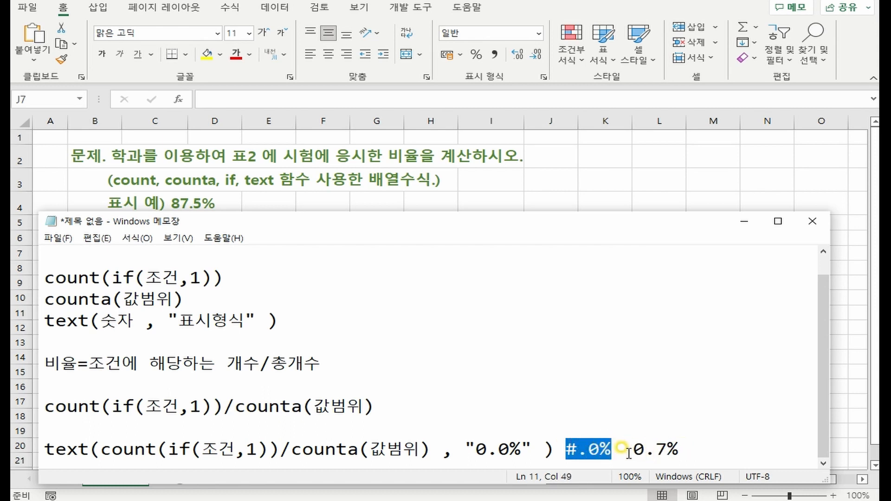
pyautogui.click(628, 448)
pyautogui.click(641, 448)
pyautogui.press('BackSpace')
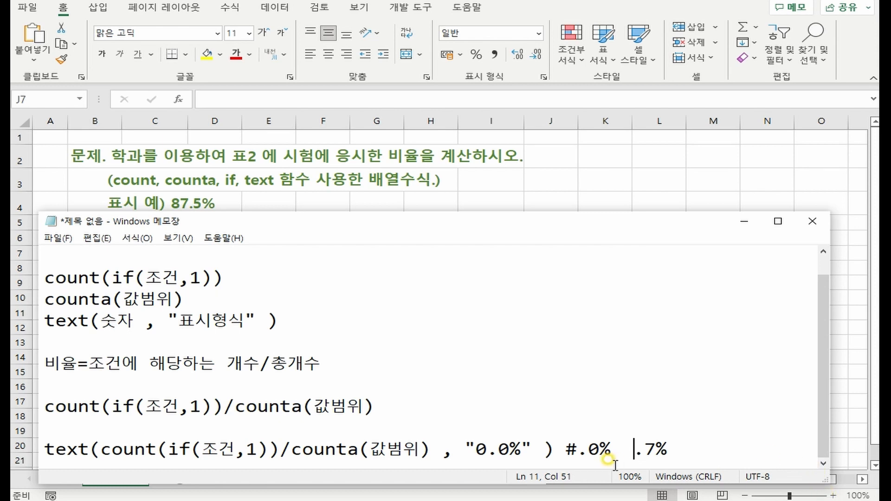
pyautogui.moveTo(564, 450); pyautogui.dragTo(613, 444)
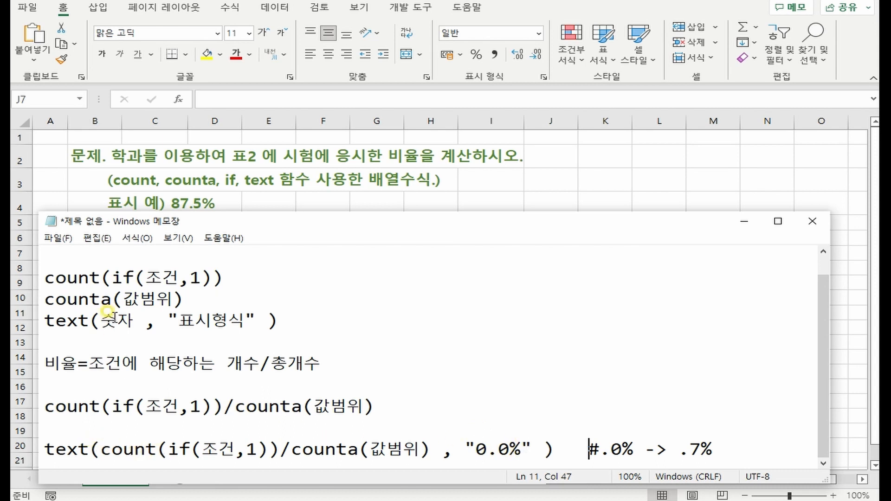
# Change the first argument in the text function's syntax line to 값 and review the matching arguments in the final formula
pyautogui.moveTo(101, 321); pyautogui.dragTo(137, 320)
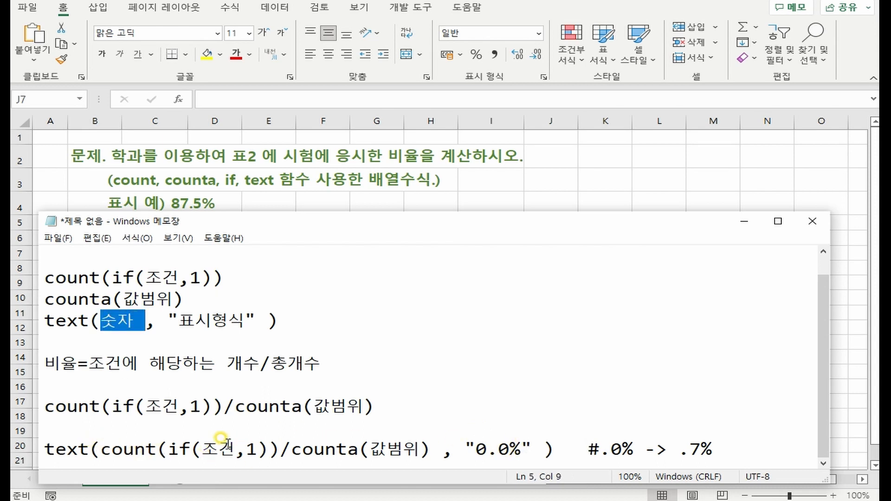
pyautogui.write('값')
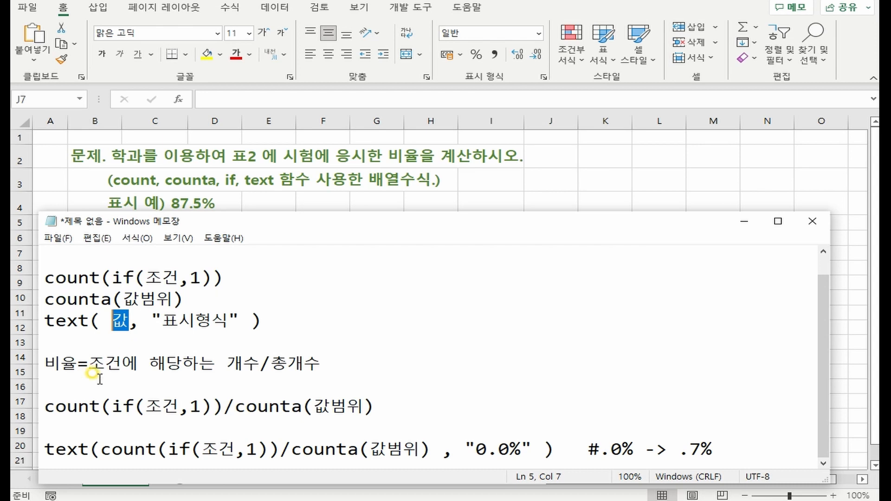
pyautogui.moveTo(100, 448); pyautogui.dragTo(431, 448)
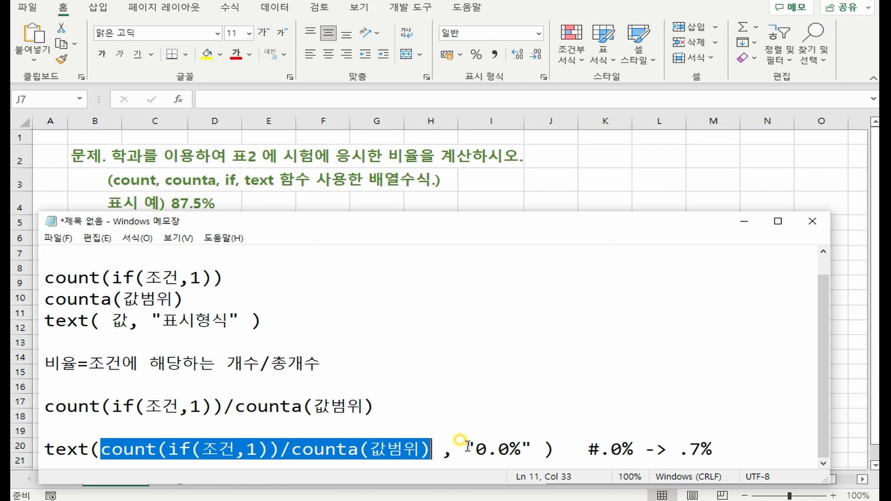
pyautogui.moveTo(462, 449); pyautogui.dragTo(532, 448)
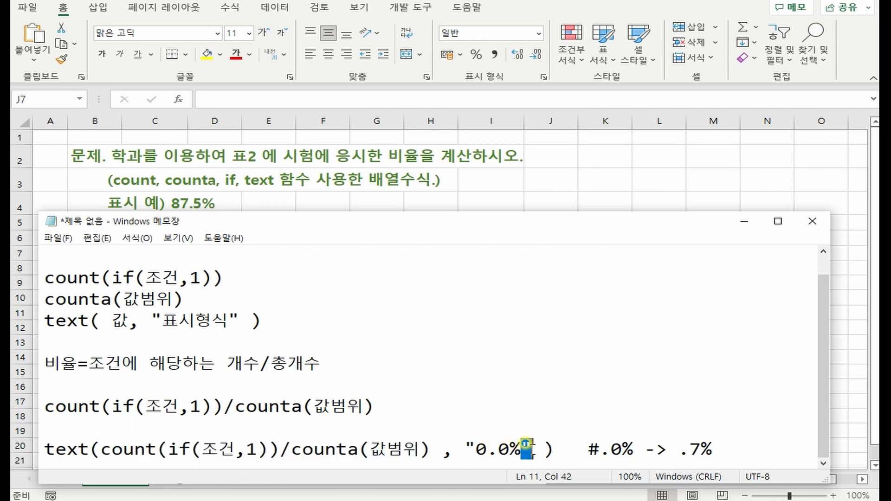
pyautogui.click(45, 449)
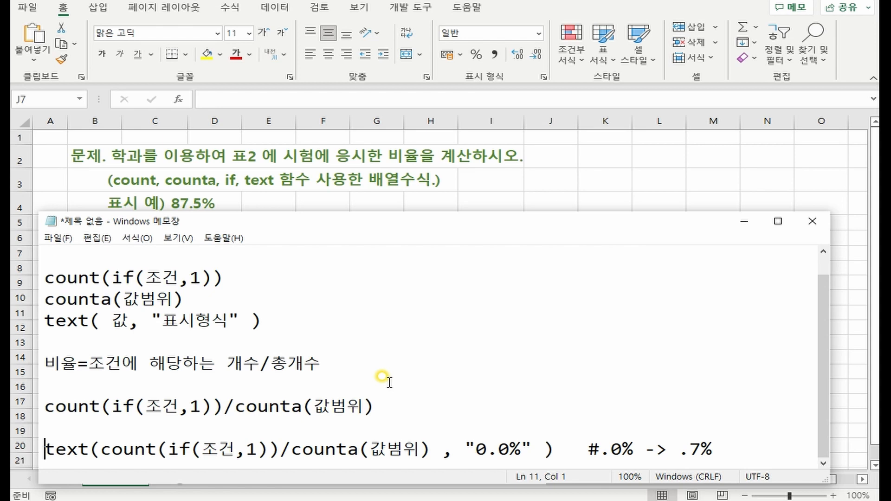
# Switch to Excel and start the ratio formula in cell J7 with =TEXT(COUNT(IF(
pyautogui.hotkey('alt', 'Tab')
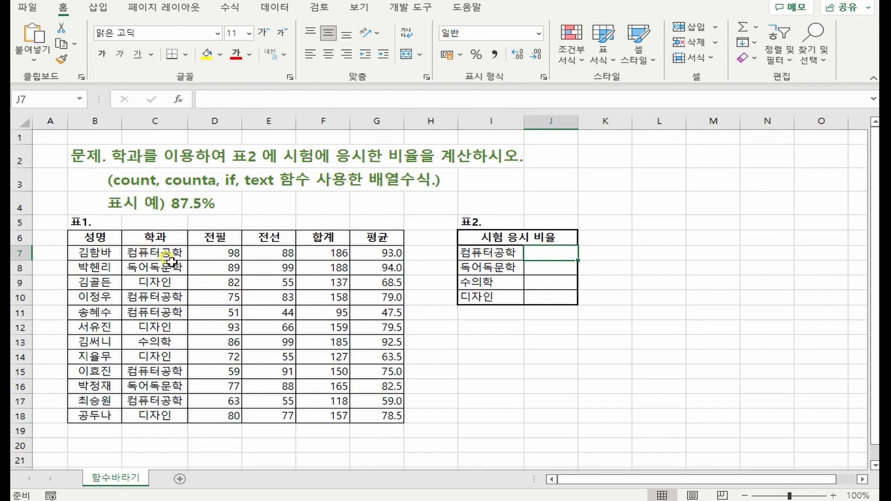
pyautogui.moveTo(155, 253); pyautogui.dragTo(156, 410)
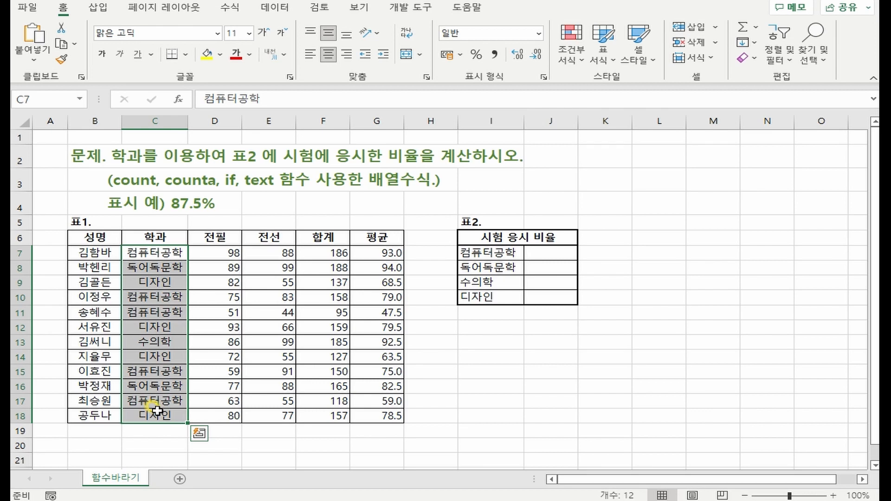
pyautogui.click(529, 253)
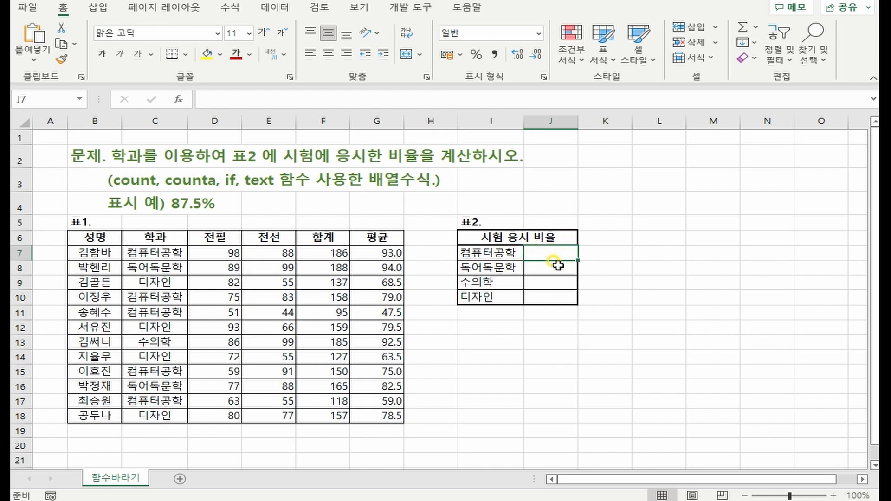
pyautogui.click(395, 99)
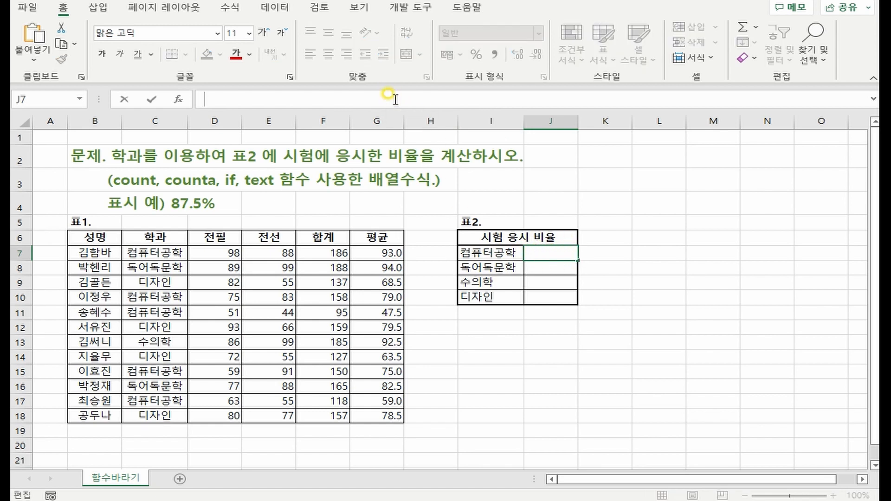
pyautogui.write('=')
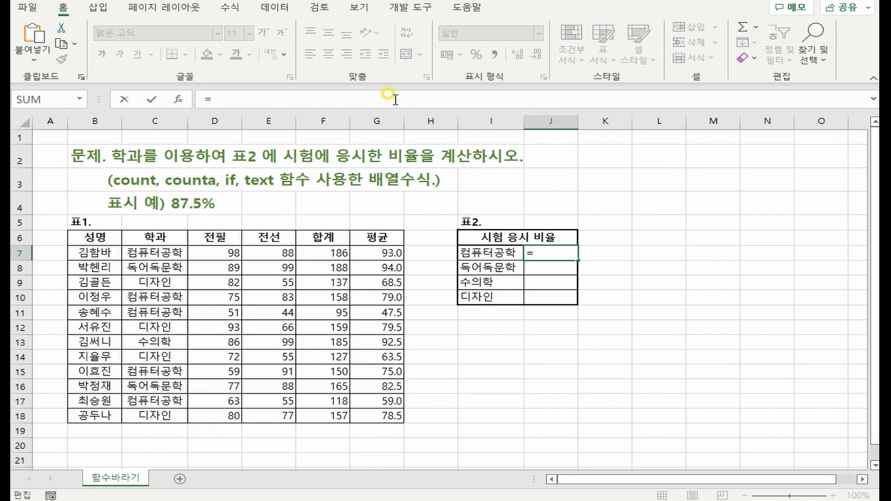
pyautogui.write('TEXT(COUNT(')
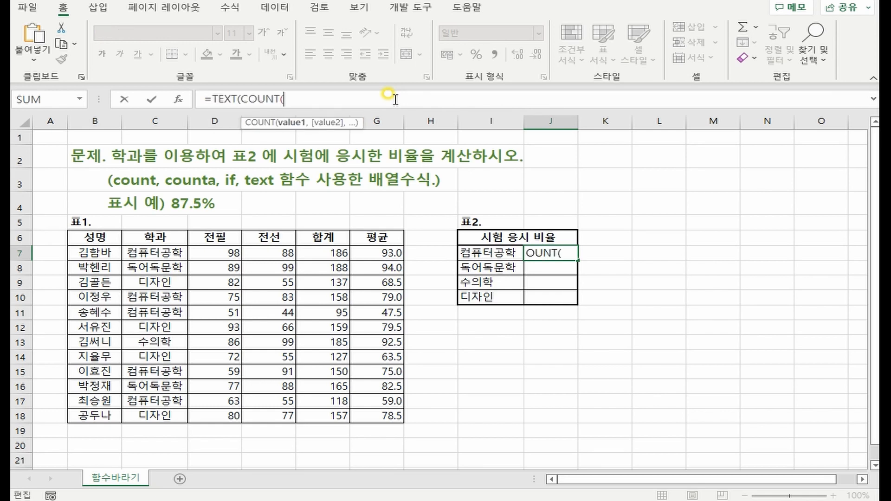
pyautogui.write('IF(')
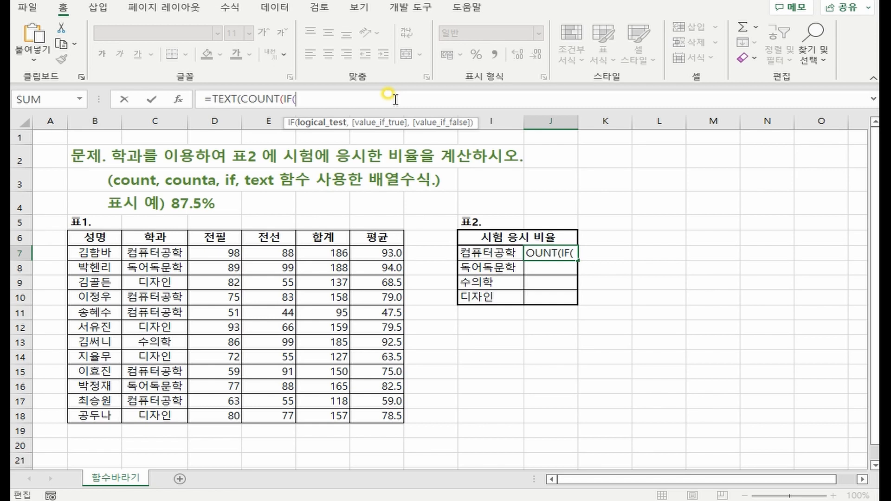
# Complete the conditional count in the J7 formula with the condition I7=$C$7:$C$18 and the value 1, closing IF and COUNT
pyautogui.click(505, 251)
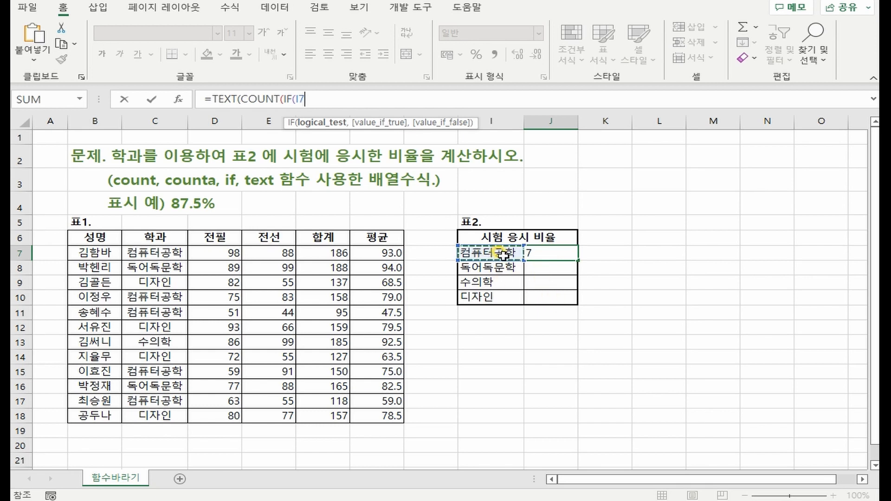
pyautogui.write('=')
pyautogui.moveTo(167, 253); pyautogui.dragTo(156, 419)
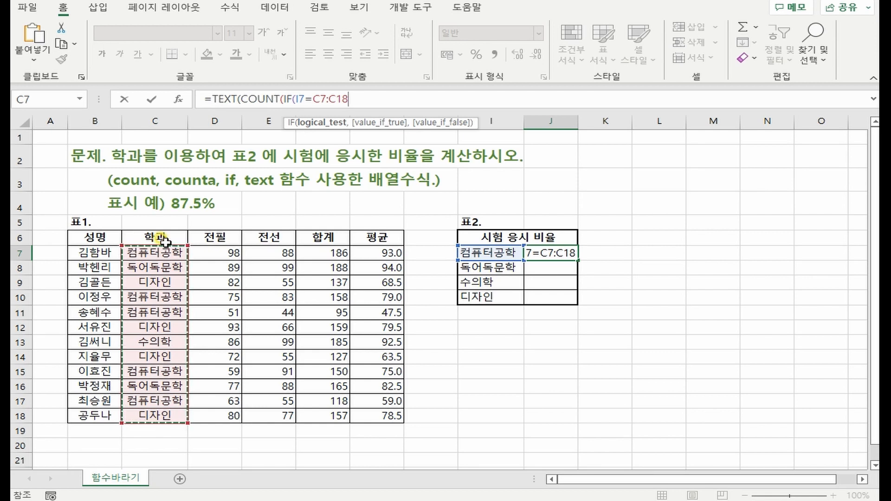
pyautogui.press('F4')
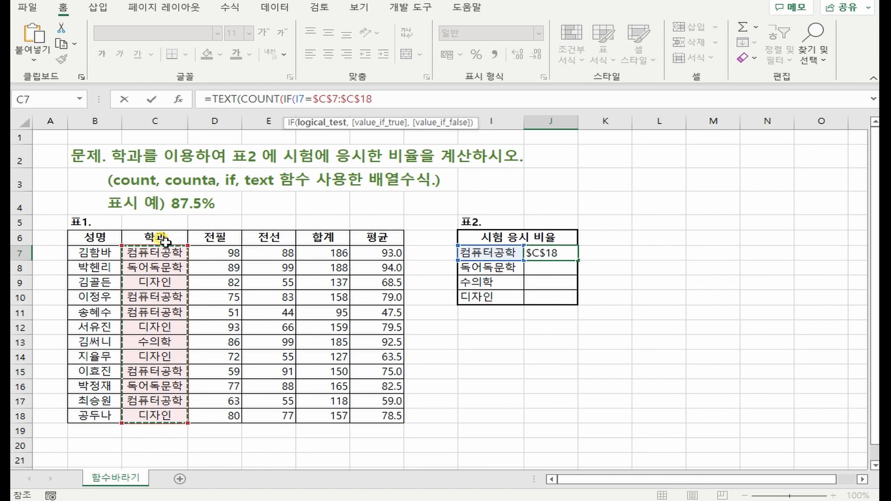
pyautogui.write(',1')
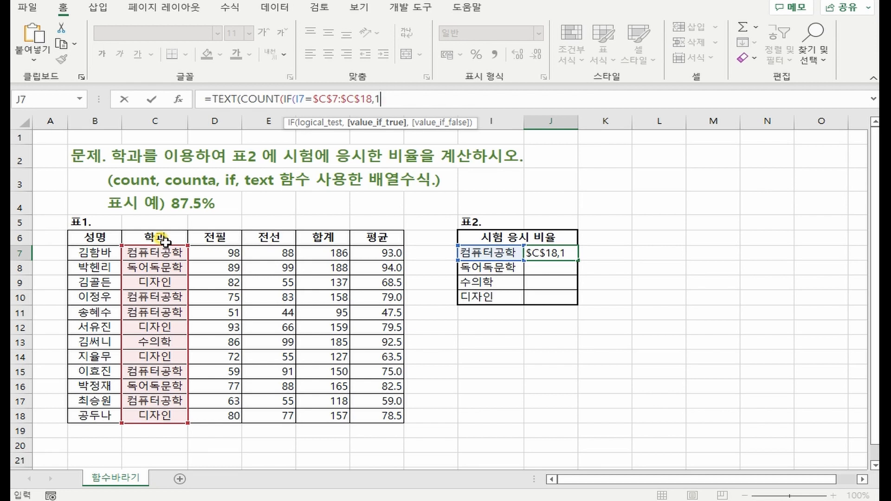
pyautogui.write(')')
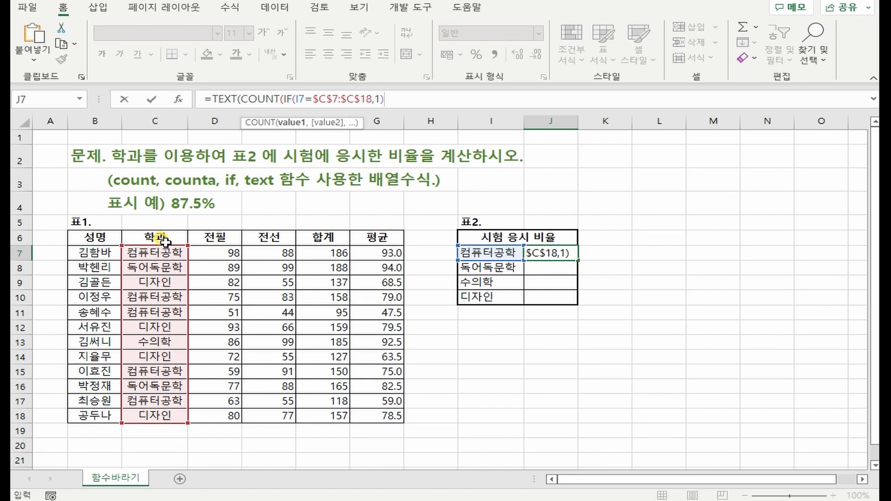
pyautogui.write(')')
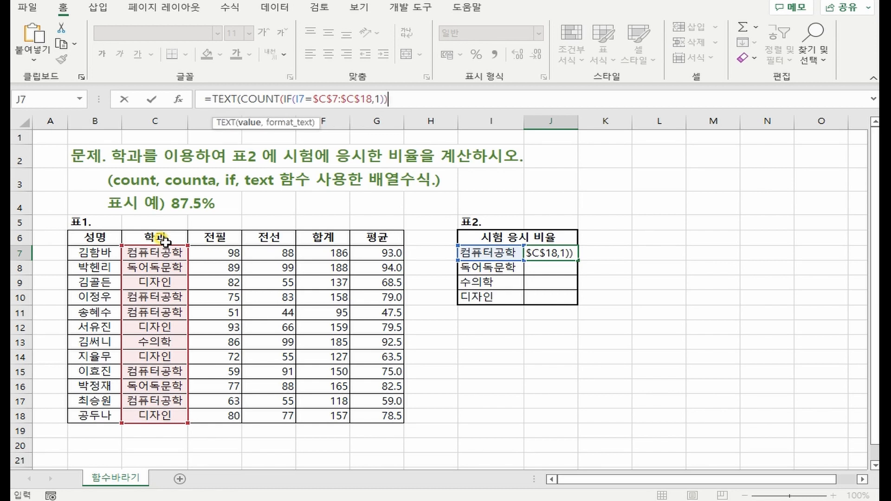
# Divide the conditional count in the J7 formula by COUNTA of the absolute range $C$7:$C$18
pyautogui.write('/counta')
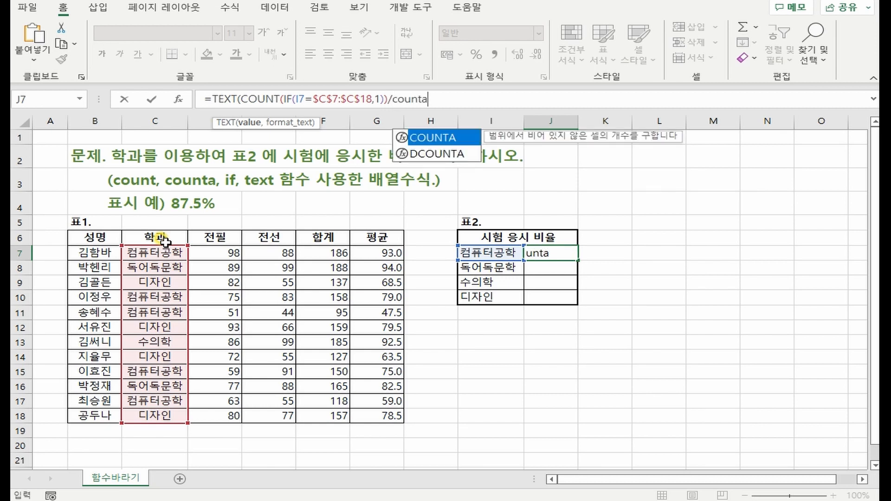
pyautogui.press('Tab')
pyautogui.moveTo(153, 252); pyautogui.dragTo(145, 412)
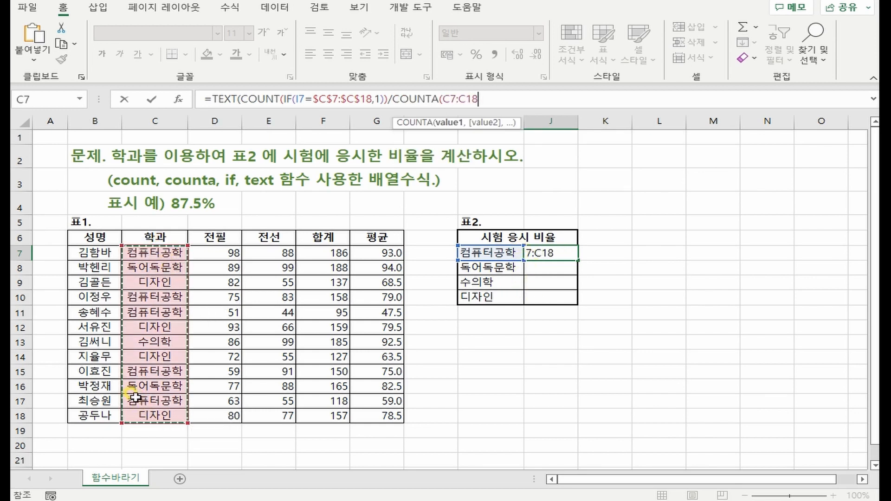
pyautogui.press('F4')
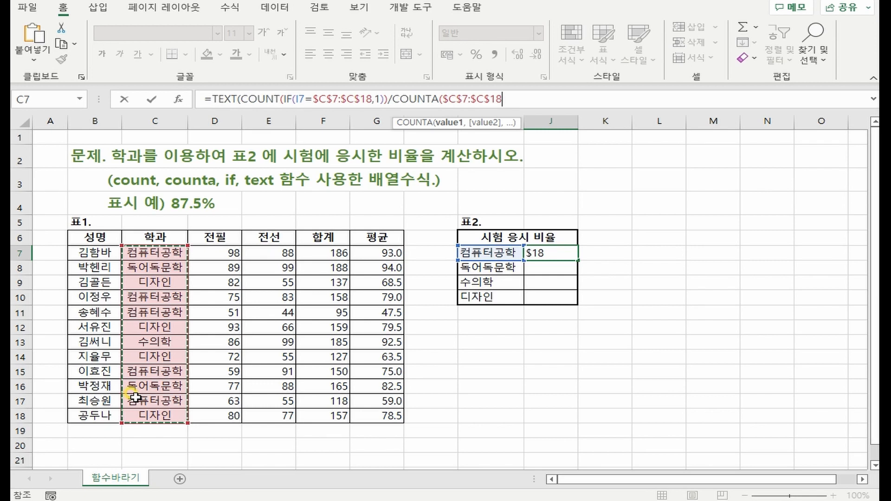
pyautogui.write(')')
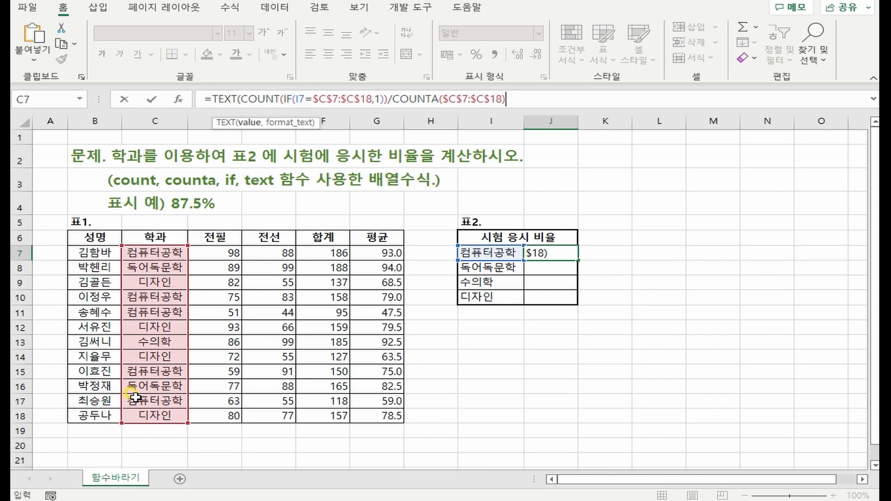
# Add the format text "0.0%" as TEXT's second argument, close the formula and enter it in J7 as an array formula
pyautogui.write(', ')
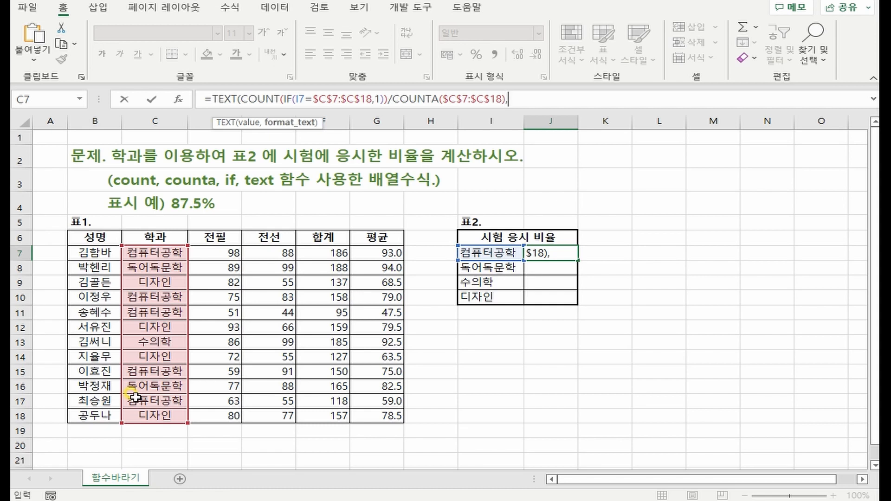
pyautogui.write('"0.0%"')
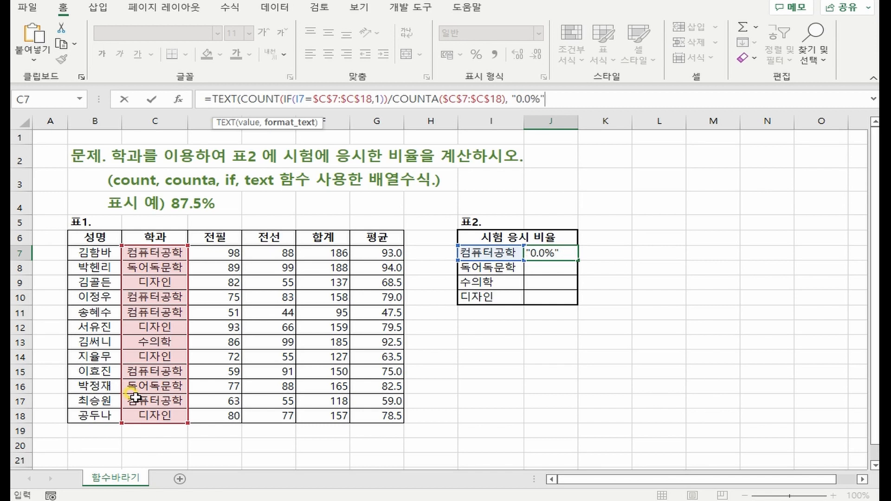
pyautogui.write(')')
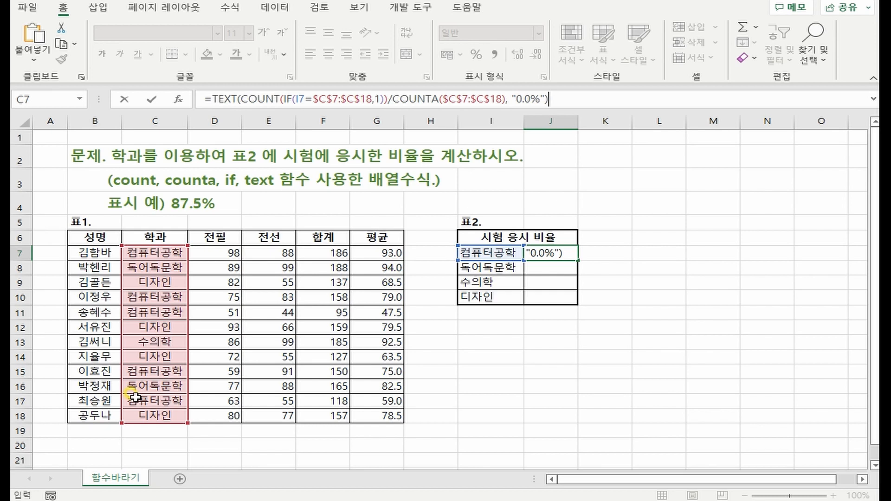
pyautogui.hotkey('ctrl', 'shift', 'Return')
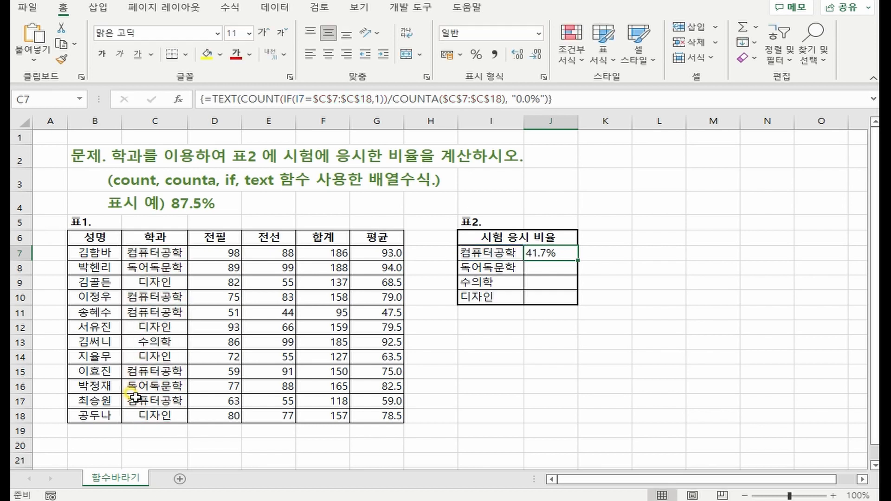
# Fill the J7 array formula down through J10 without formatting (서식 없이 채우기)
pyautogui.moveTo(577, 260); pyautogui.dragTo(579, 304)
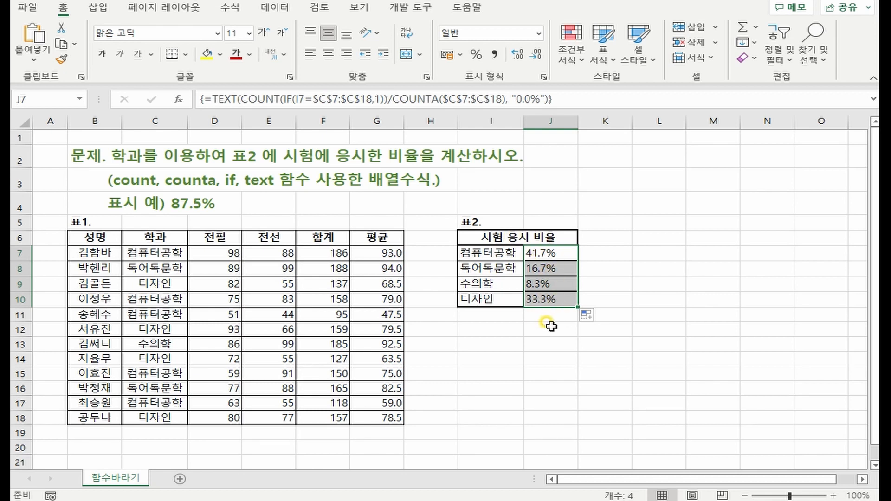
pyautogui.click(588, 317)
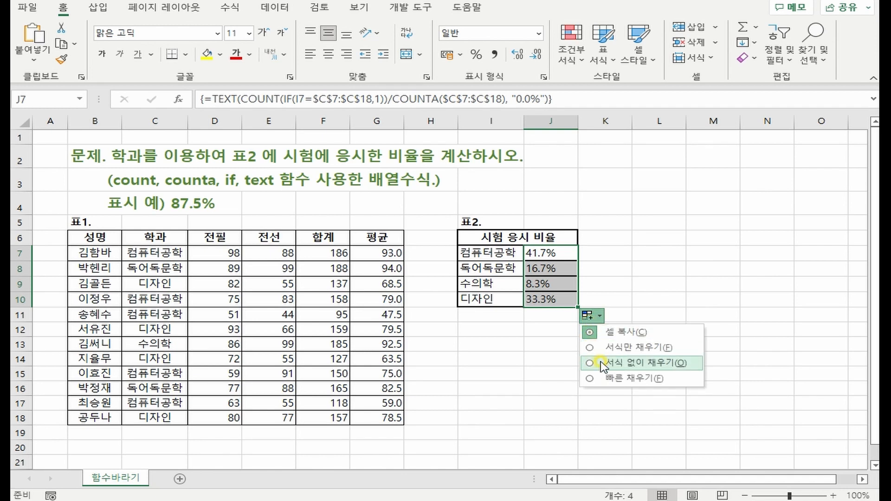
pyautogui.click(640, 363)
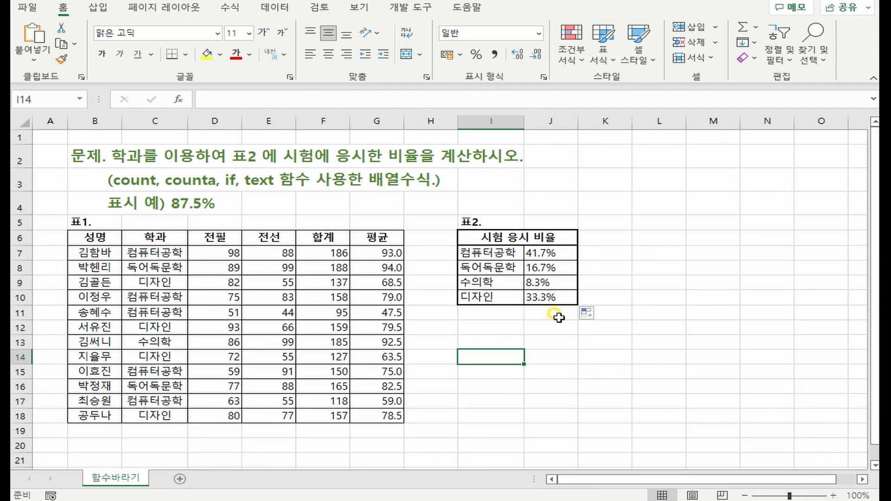
# Review the finished array formula in J7 and switch to the Notepad notes to compare it with the written formula
pyautogui.click(563, 253)
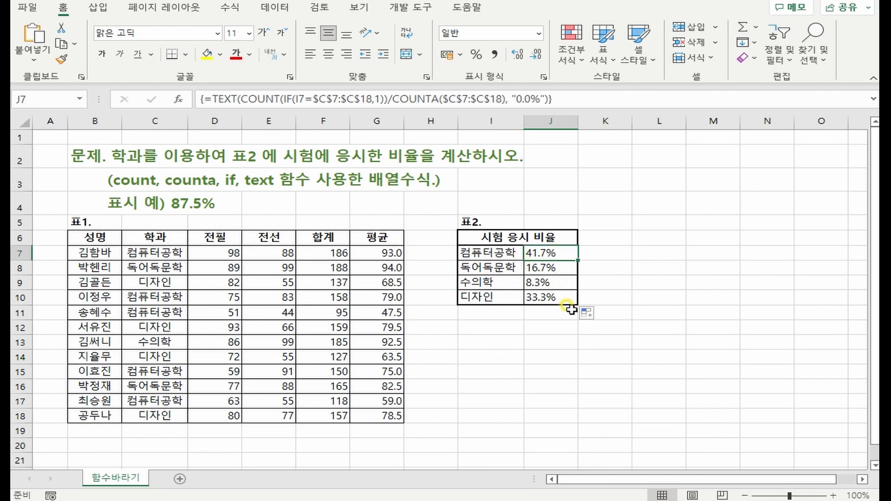
pyautogui.hotkey('alt', 'Tab')
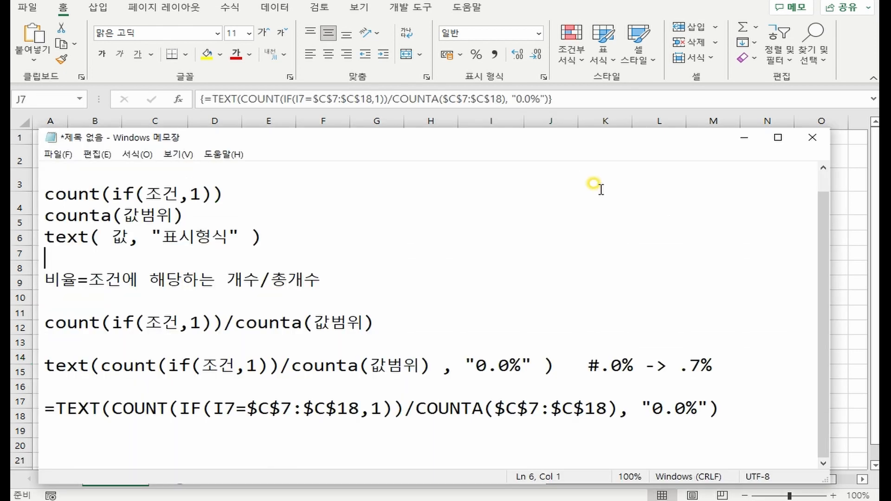